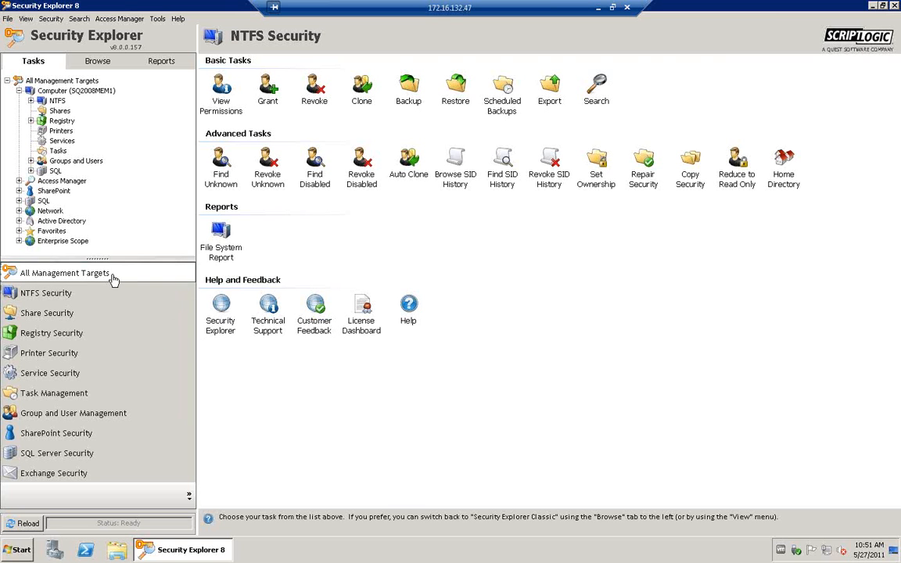
Search service security in the SQDEMO1 scope for services whose Logon Account contains the preset user name
left_click(110, 373)
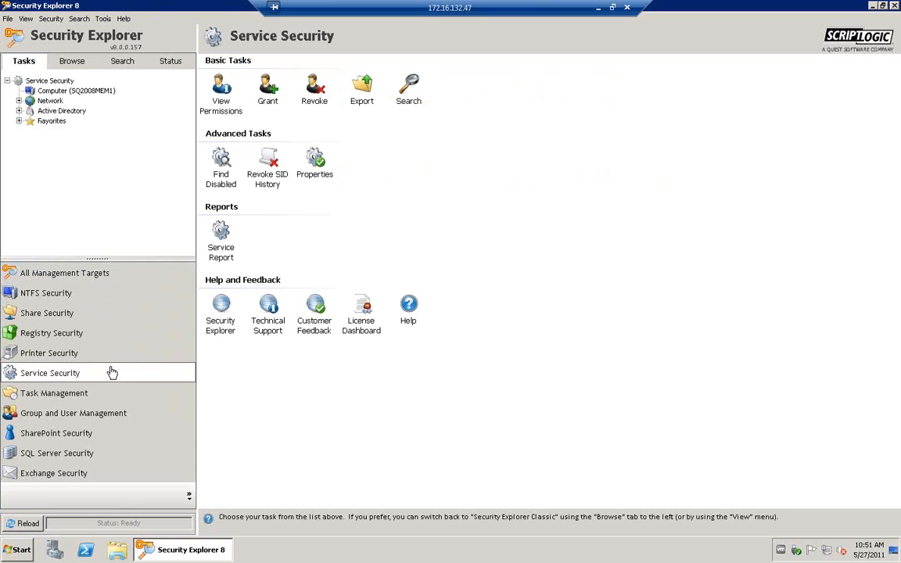
left_click(122, 63)
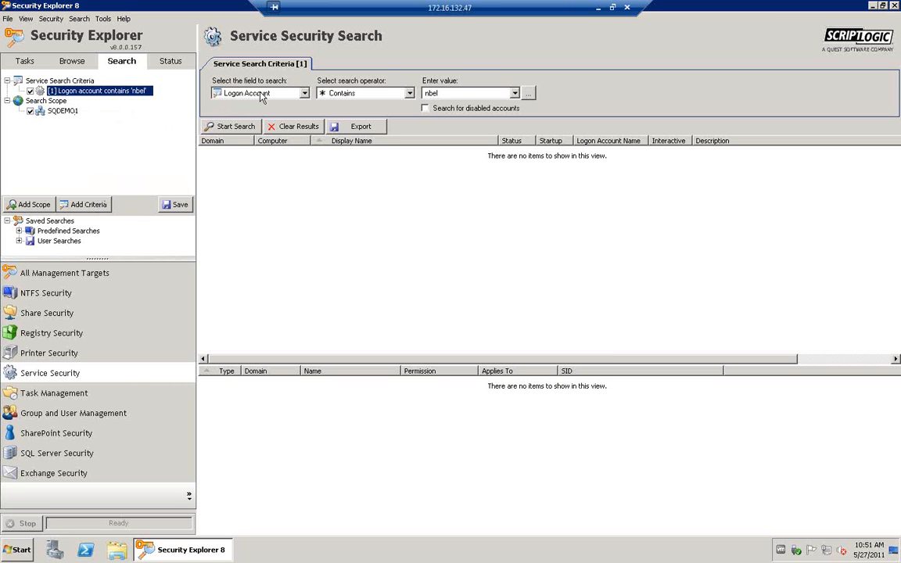
left_click(305, 94)
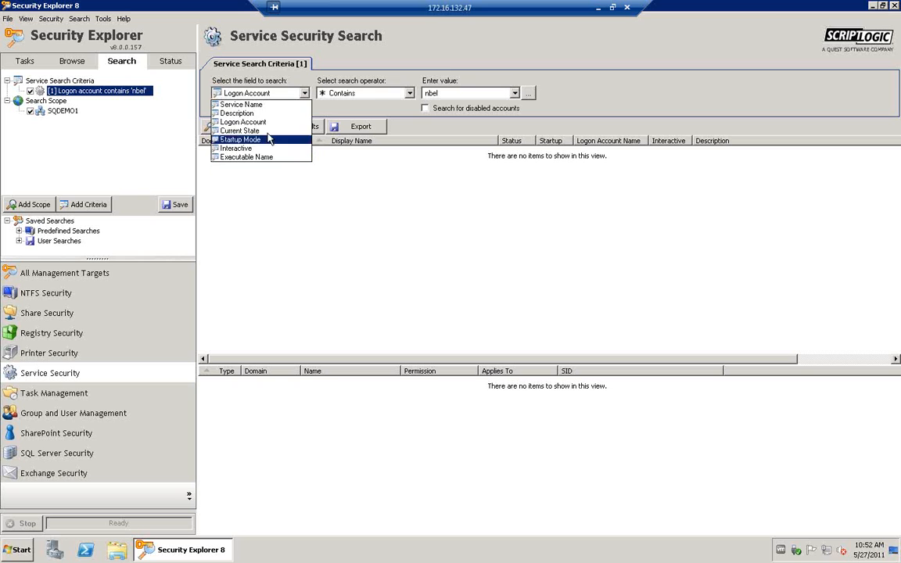
left_click(266, 122)
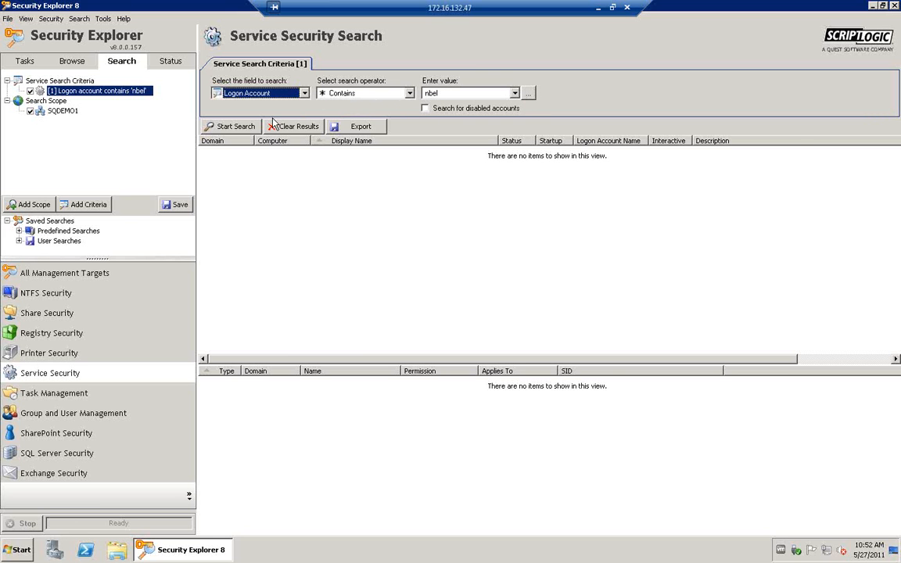
left_click(213, 125)
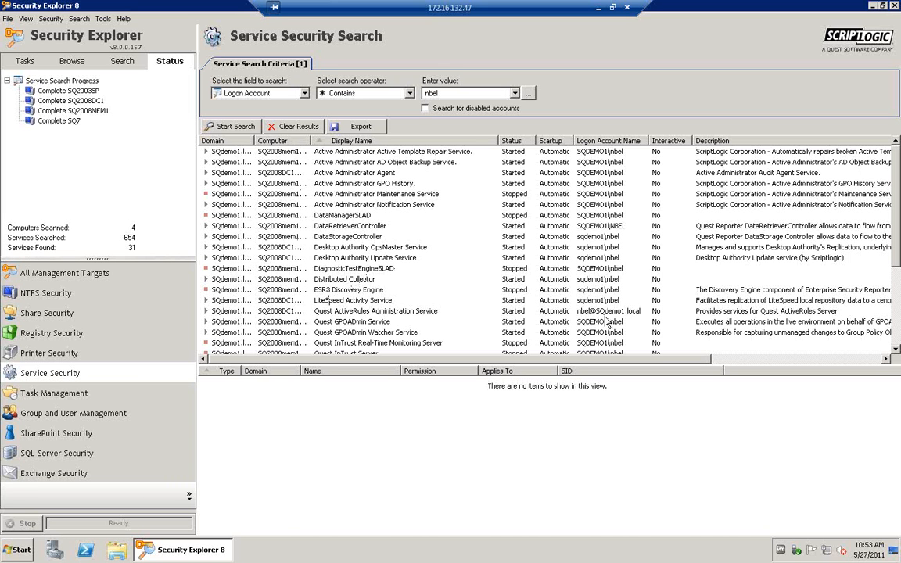
Examine the permissions of individual found services, including Active Administrator Agent and SQL Server FullText Search (MSSQLSERVER)
left_click(311, 153)
left_click(301, 173)
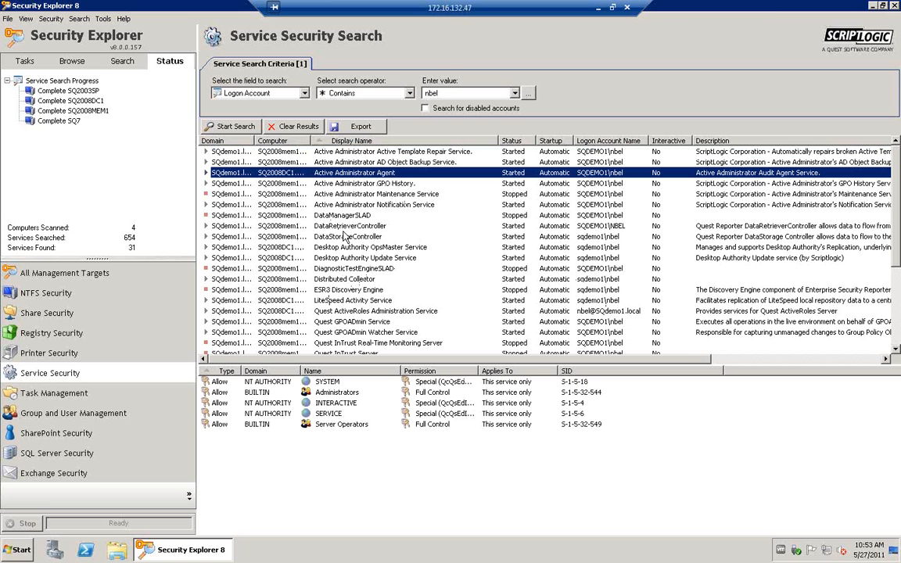
scroll(350, 280, "down", 4)
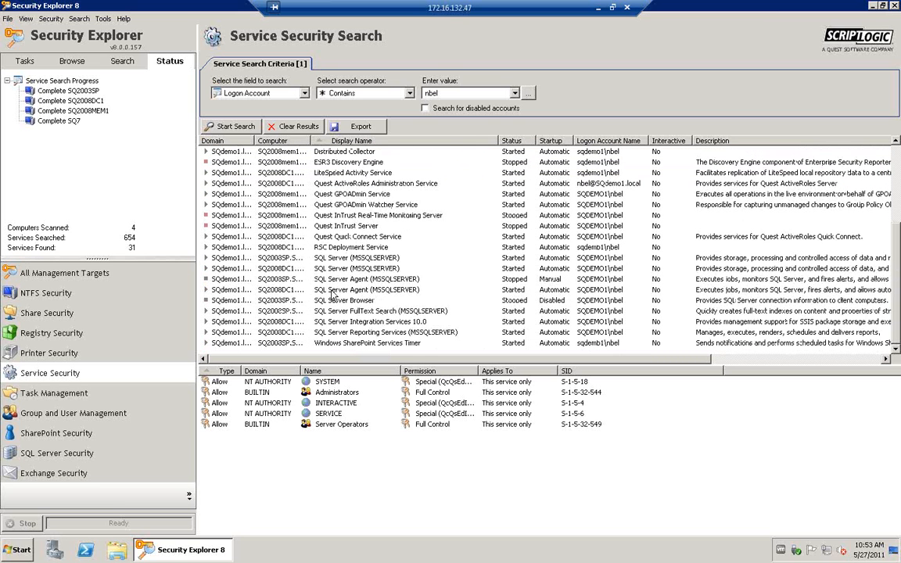
left_click(297, 313)
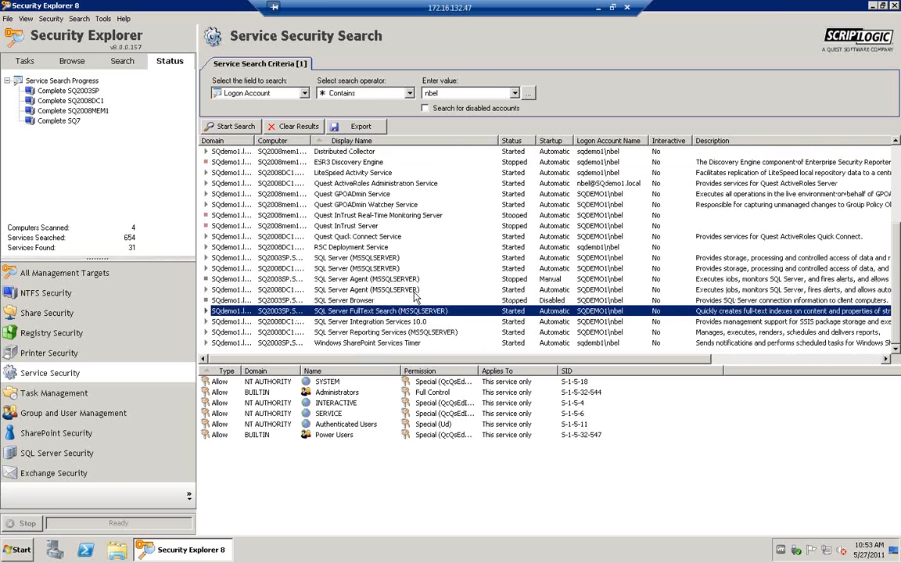
scroll(417, 297, "up", 4)
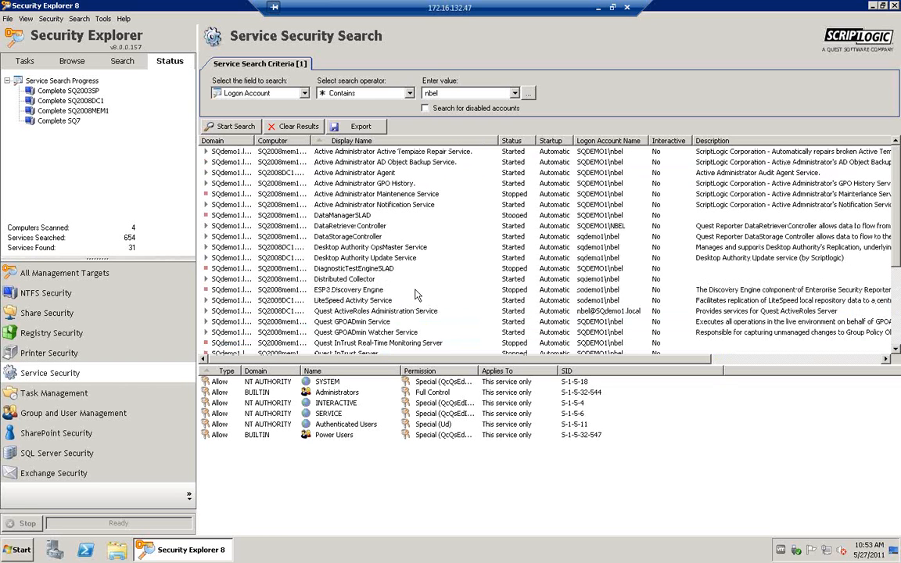
Select all services in the search results, from Active Administrator Active Template Repair Service to Windows SharePoint Services Timer
left_click(490, 151)
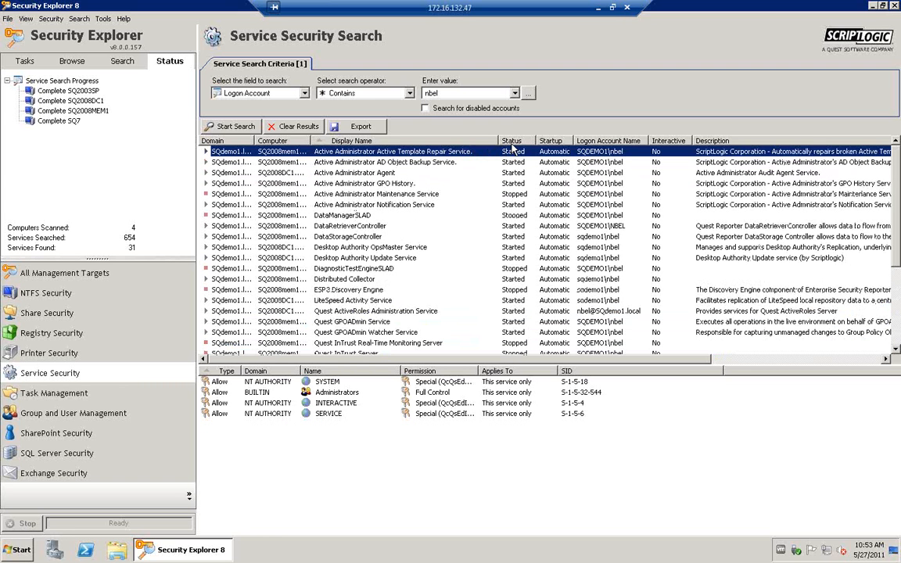
key("shift+Down")
key("shift+Down")
key("shift+Down")
key("shift+Down")
key("shift+Down")
key("shift+Down")
key("shift+Down")
key("shift+Down")
key("shift+Down")
key("shift+Down")
key("shift+Down")
key("shift+Down")
key("shift+Down")
key("shift+Down")
key("shift+Down")
key("shift+Down")
key("shift+Down")
key("shift+Down")
key("shift+Down")
key("shift+Down")
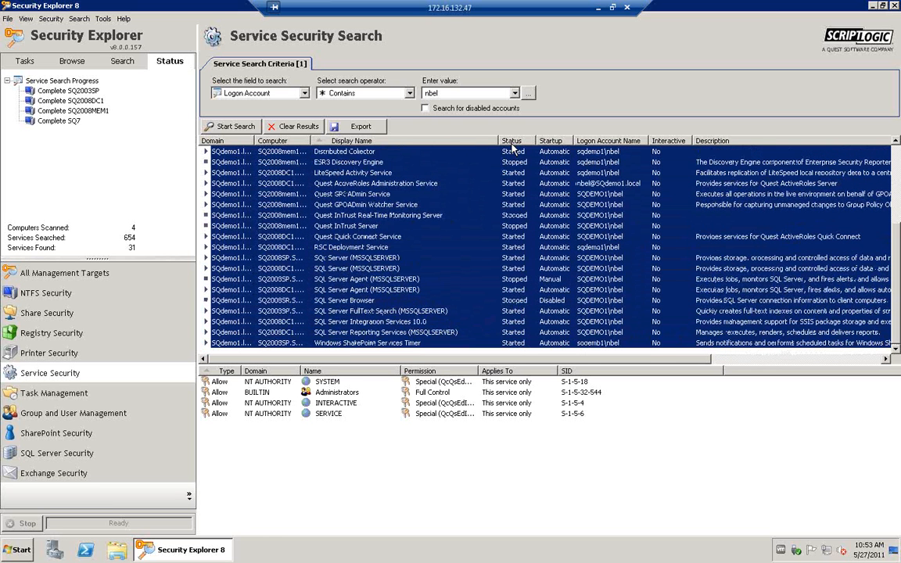
Enable Change Log On in the shared properties of the selected services to view its options, and cancel without applying
right_click(458, 185)
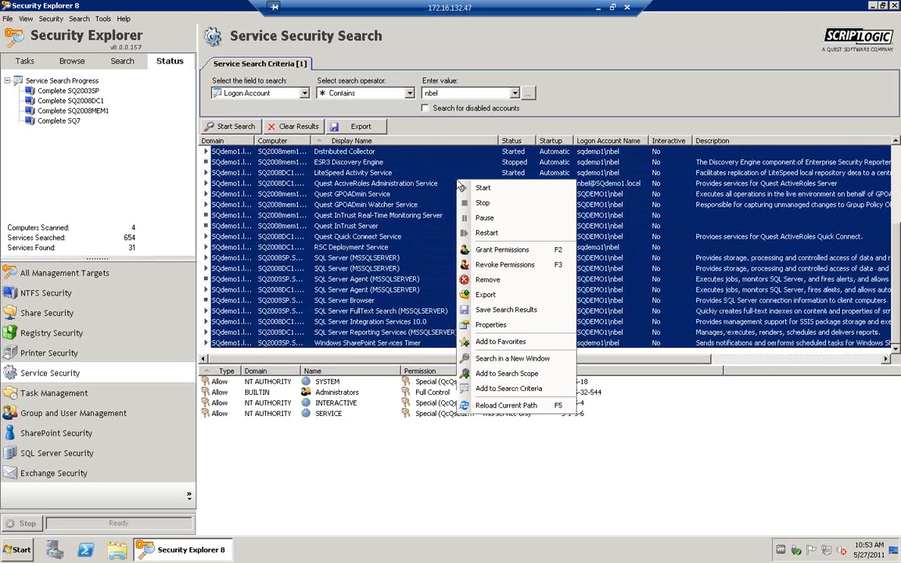
left_click(493, 325)
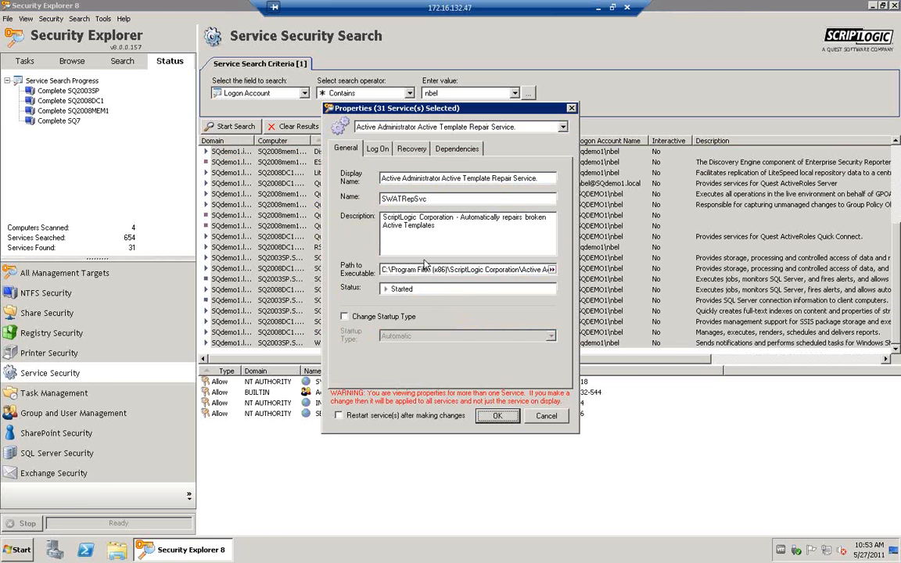
left_click(378, 149)
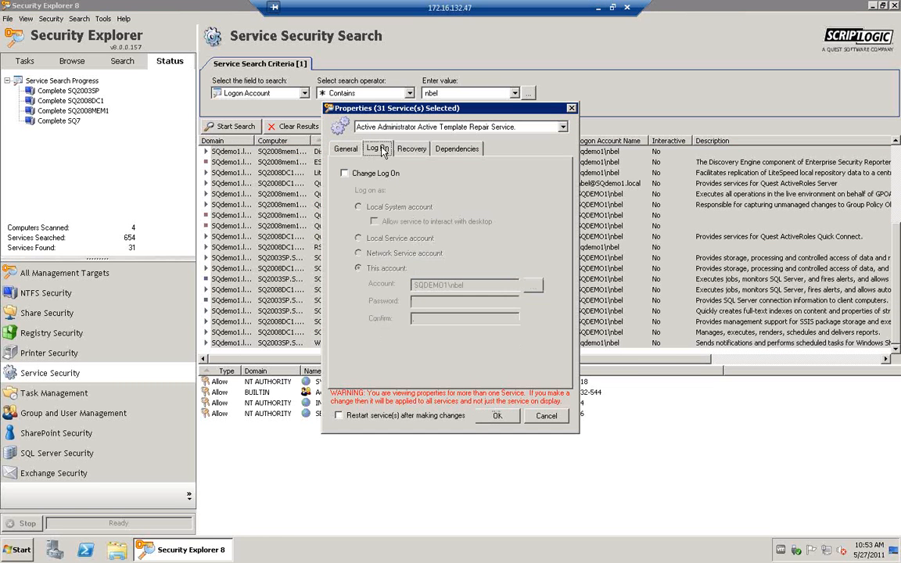
left_click(344, 174)
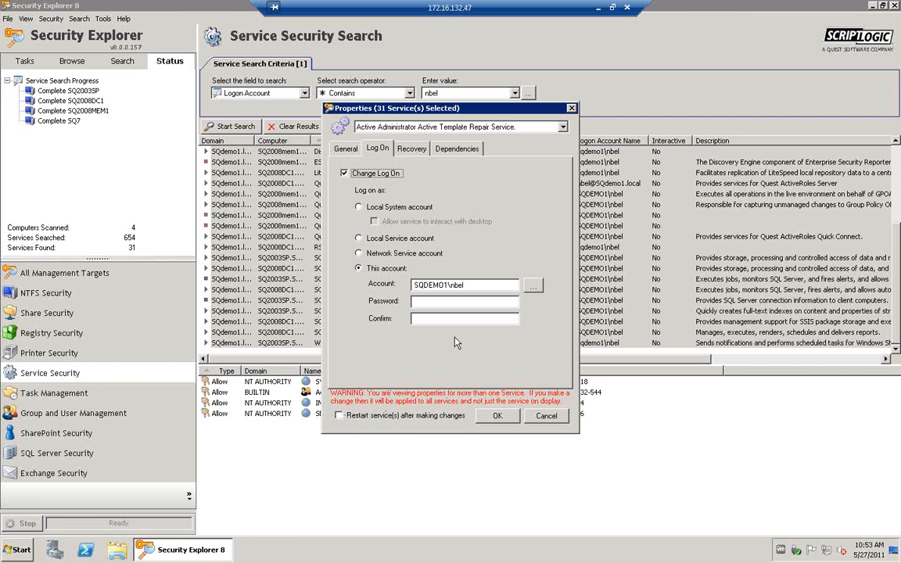
left_click(547, 417)
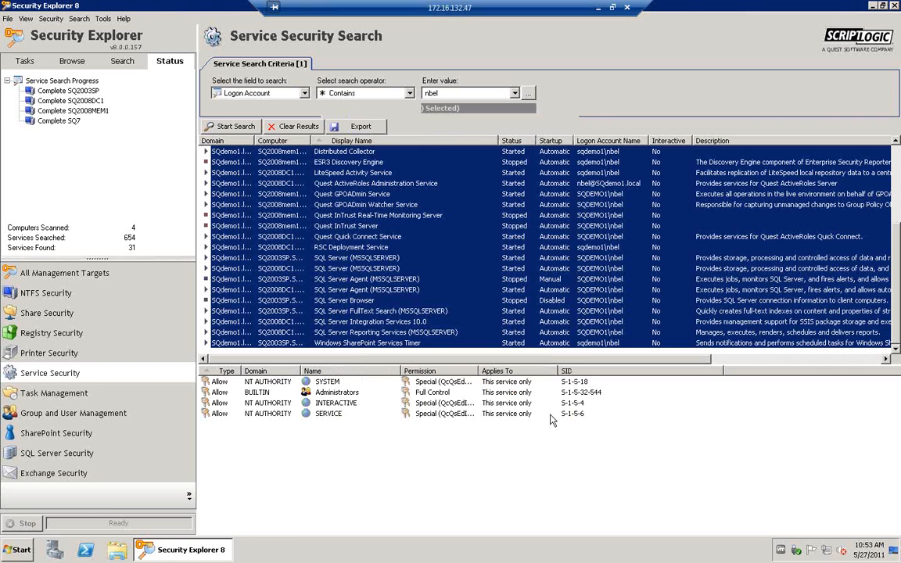
Open the list of active service logon accounts for the selected services
left_click(26, 19)
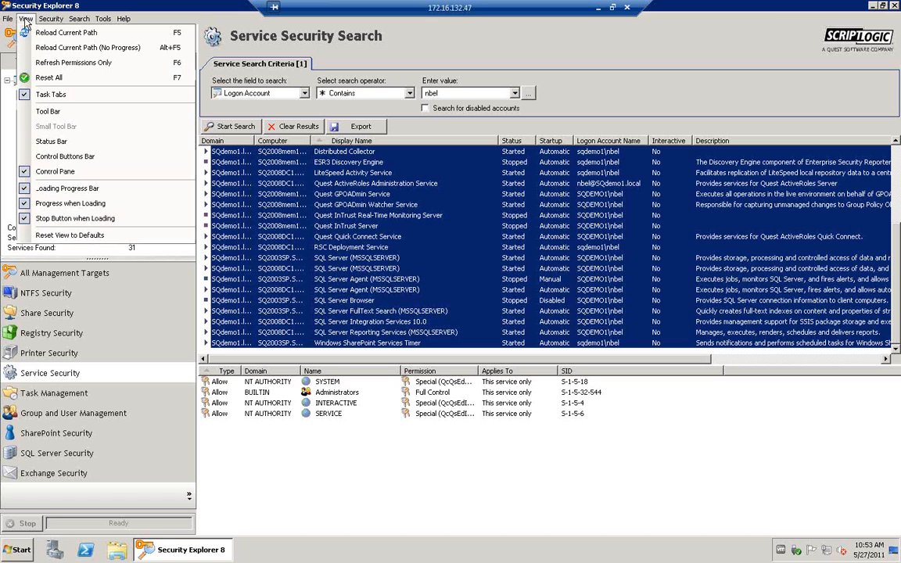
mouse_move(50, 19)
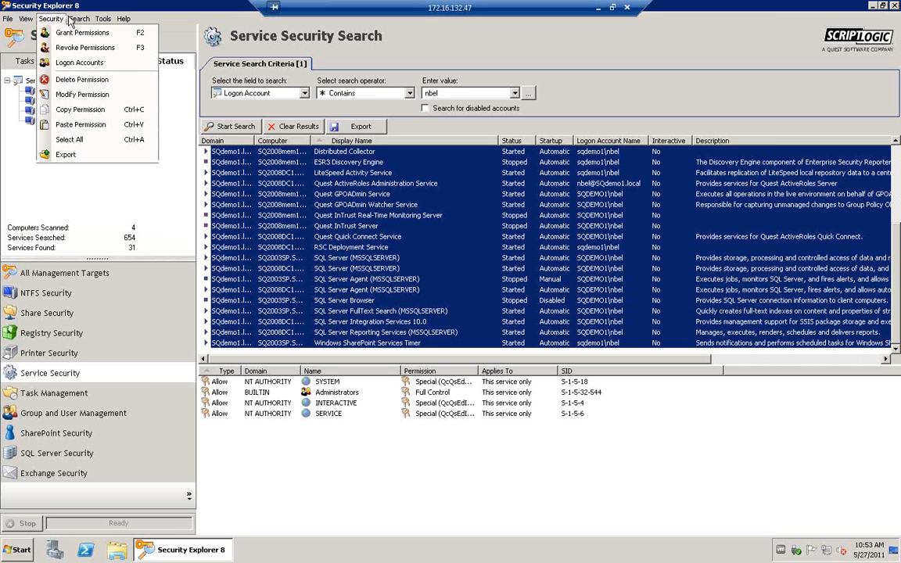
left_click(53, 62)
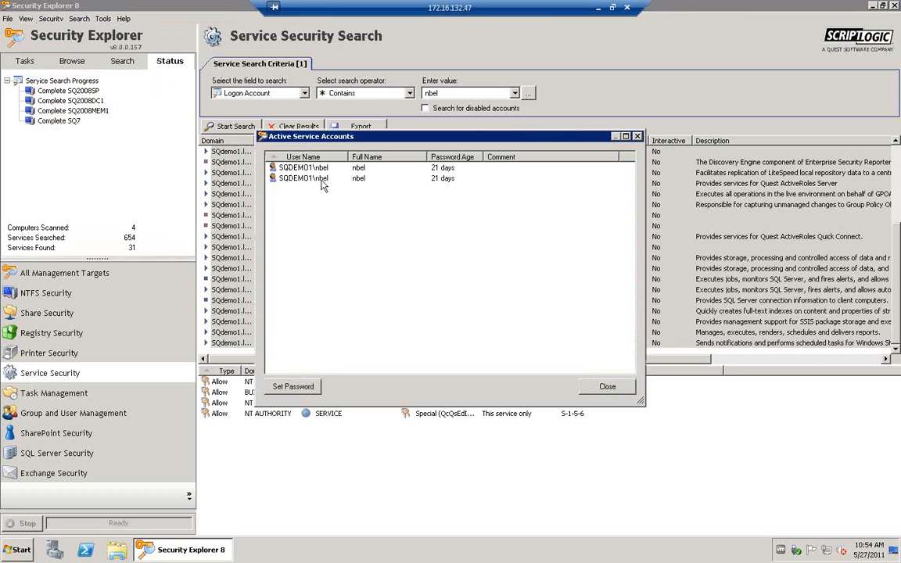
Try the option to also change all related service logon account passwords for the first account, and cancel the password change
left_click(294, 168)
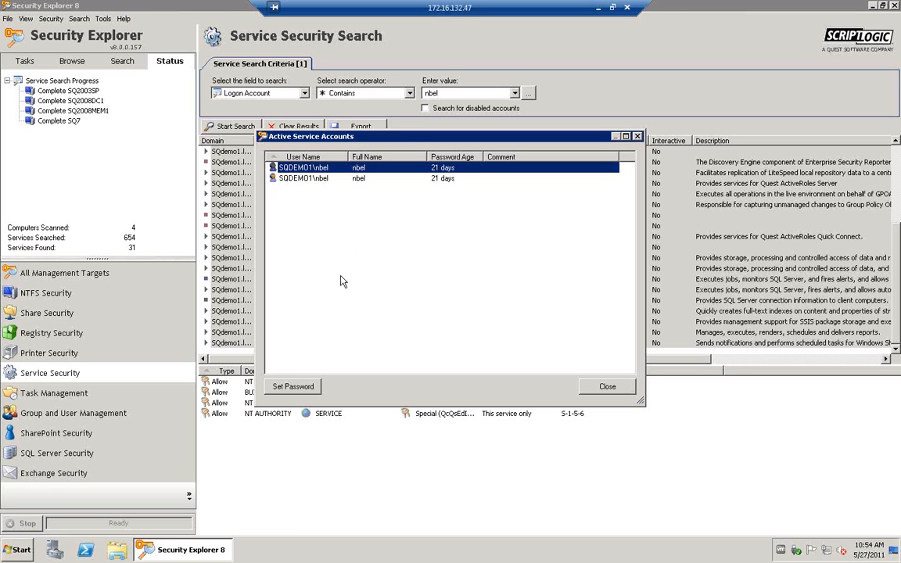
left_click(296, 384)
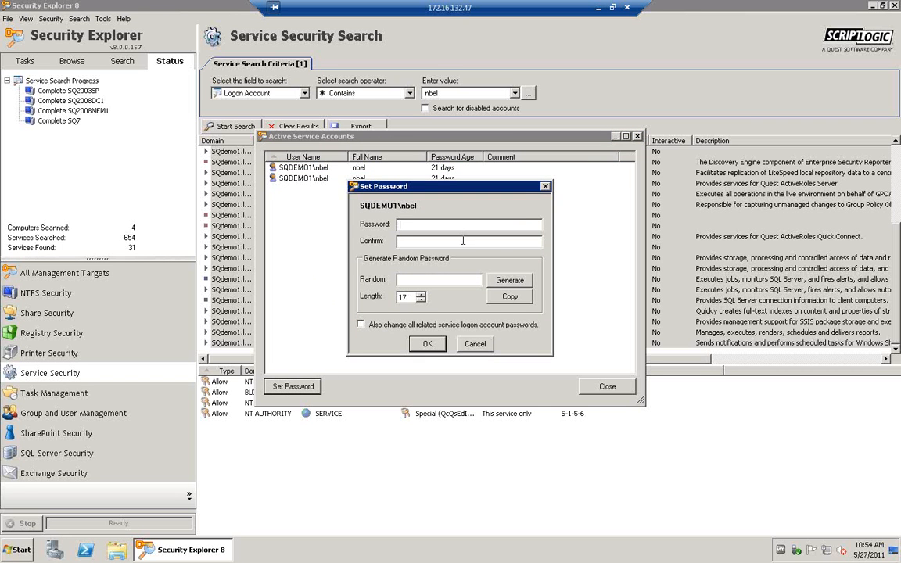
left_click(364, 327)
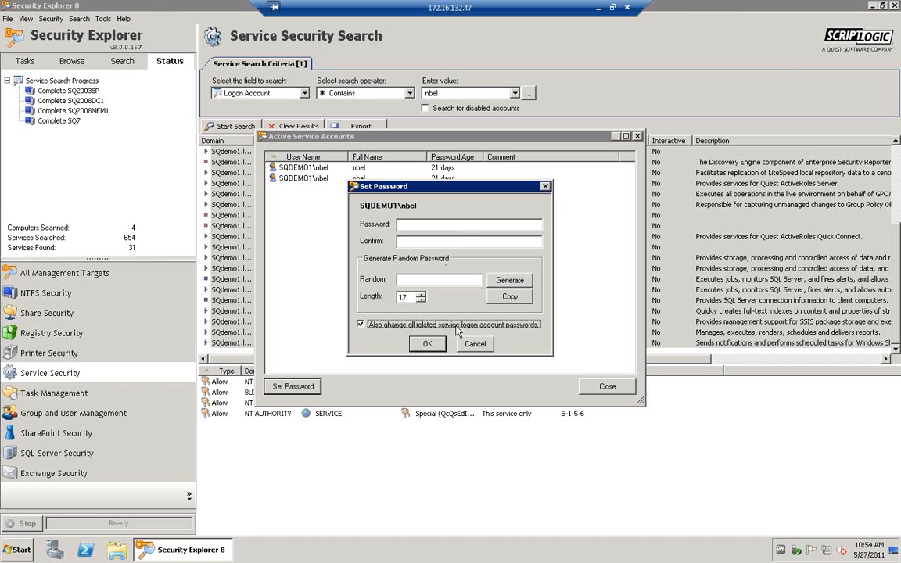
left_click(362, 327)
left_click(474, 343)
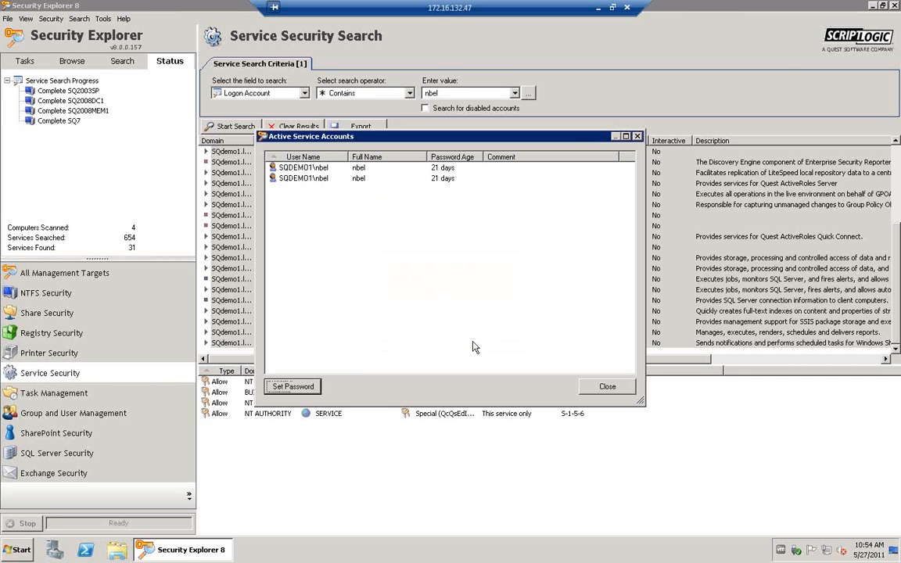
left_click(604, 387)
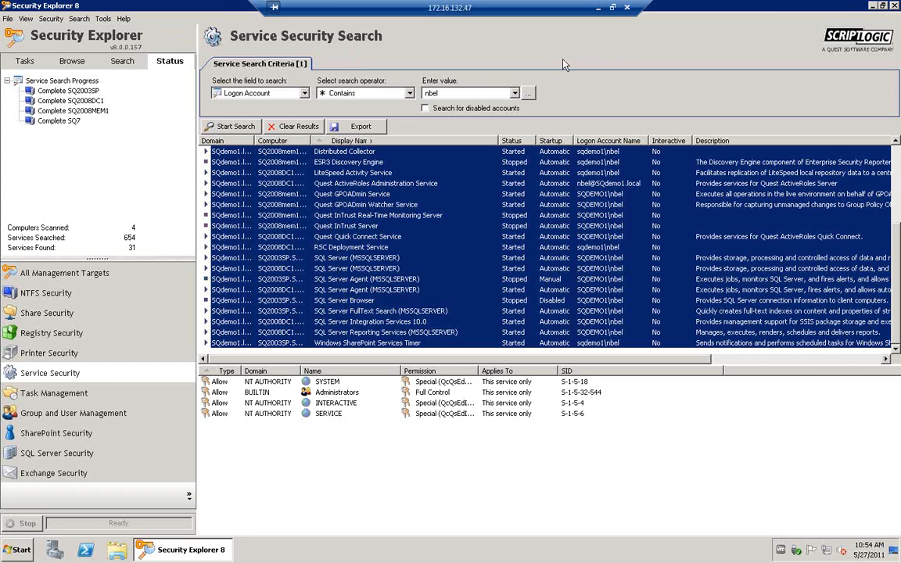
Switch from the remote session to the PowerPoint presentation and start its slide show
left_click(598, 8)
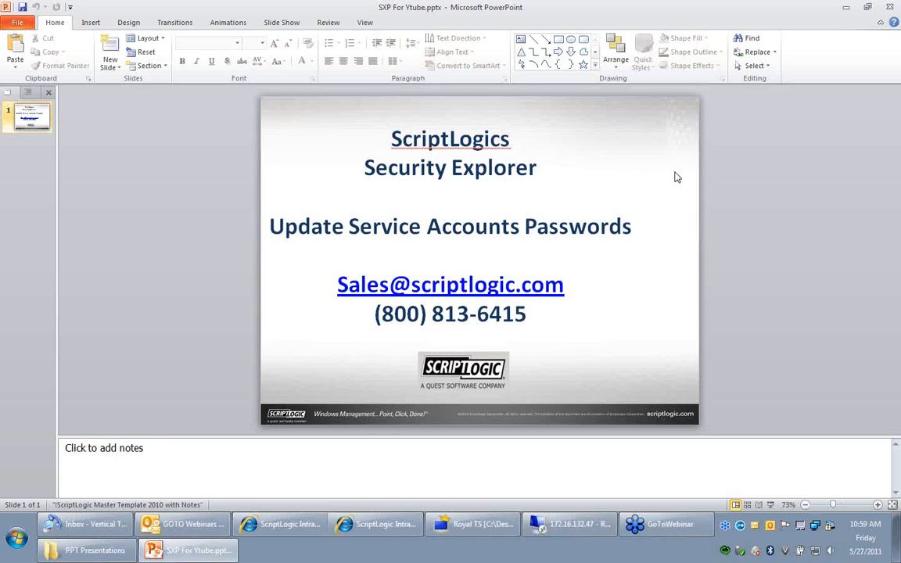
key("F5")
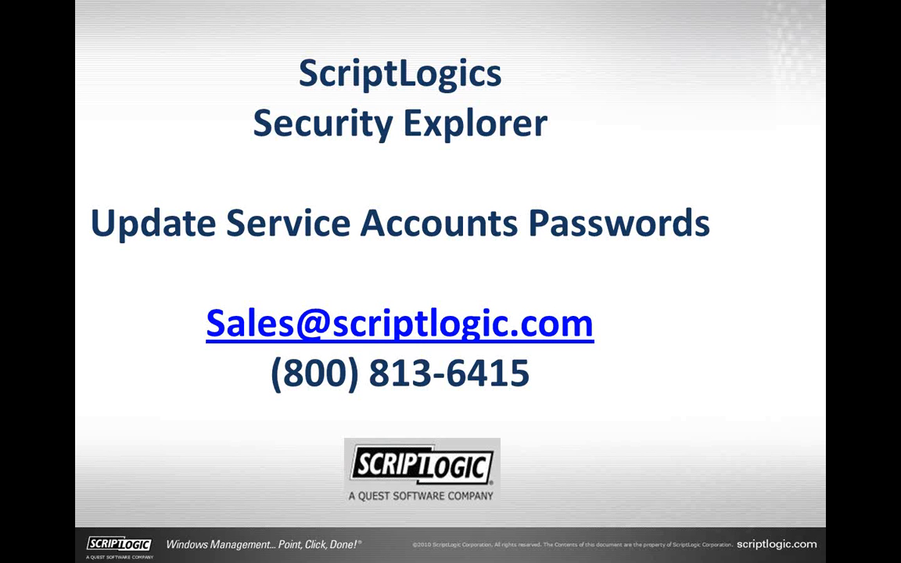